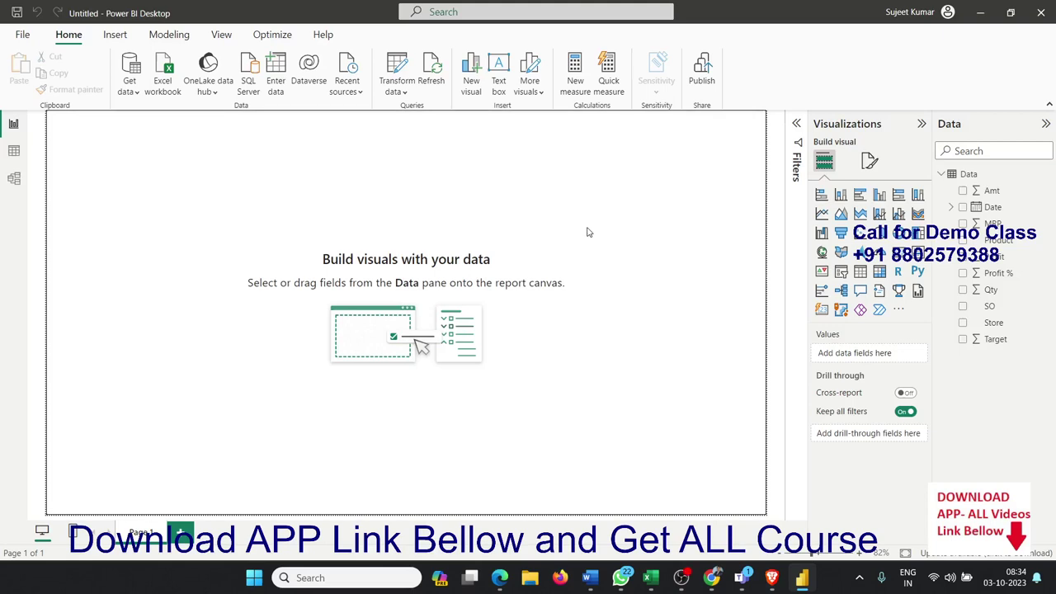
Add a blank clustered column chart to the report page and enlarge it.
drag(167, 163, 638, 445)
drag(151, 147, 633, 448)
click(878, 195)
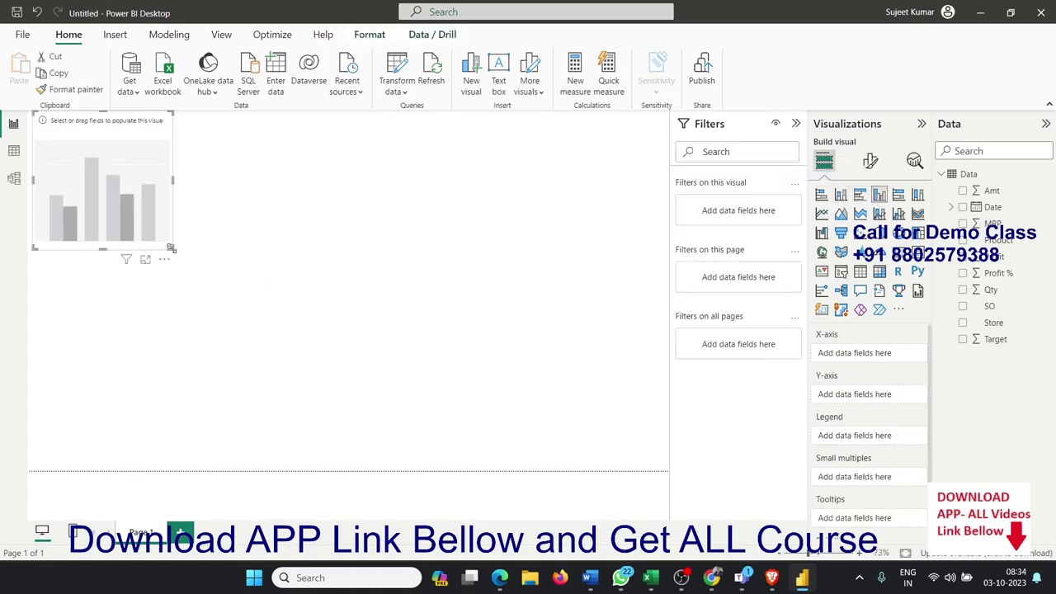
drag(171, 248, 347, 303)
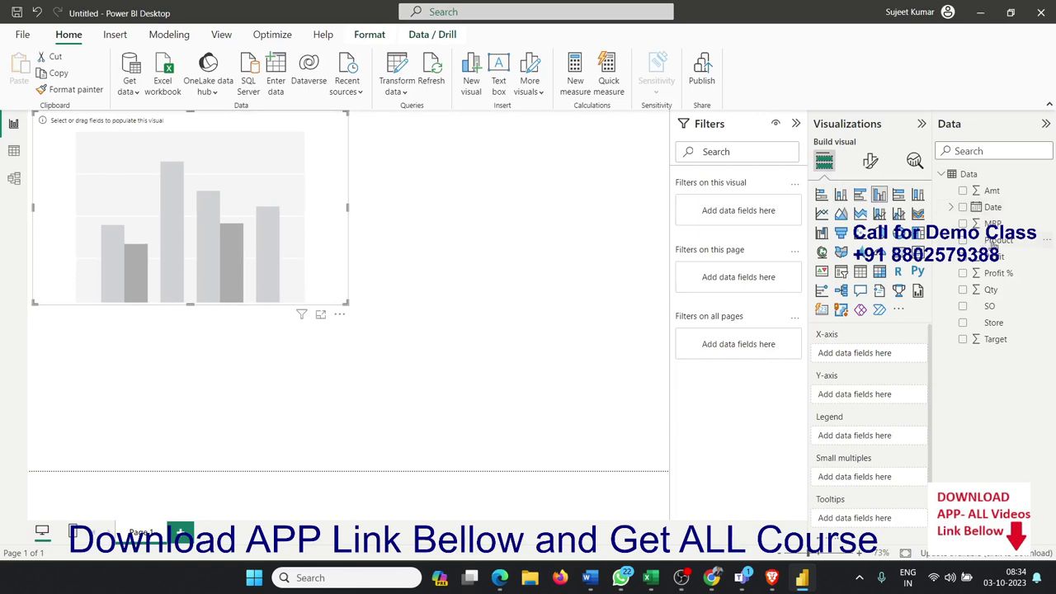
Plot Sum of Profit by Product in the chart and resize it narrower and taller.
drag(995, 242, 236, 212)
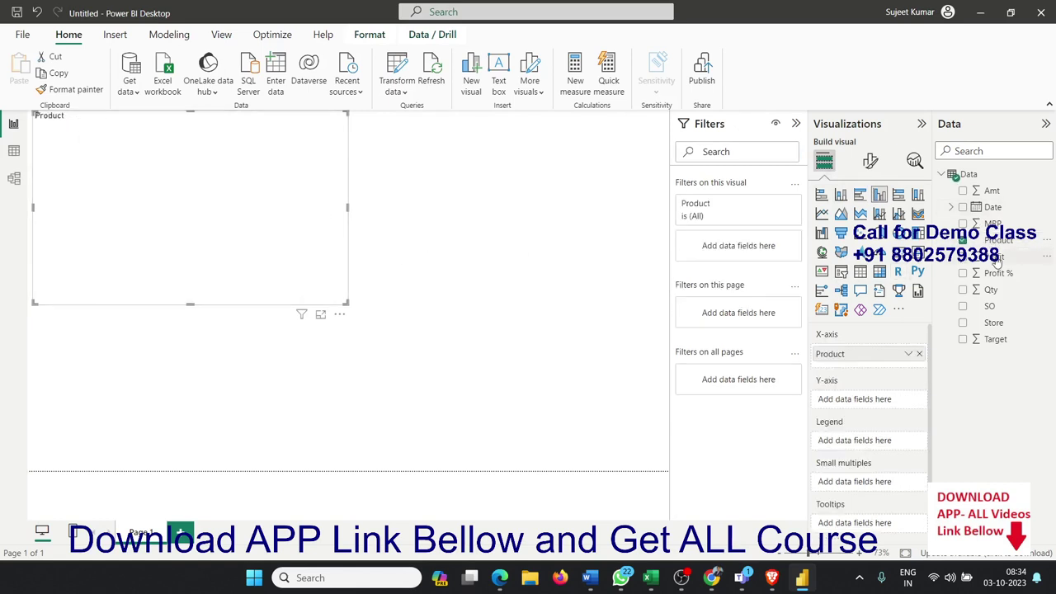
drag(997, 258, 256, 236)
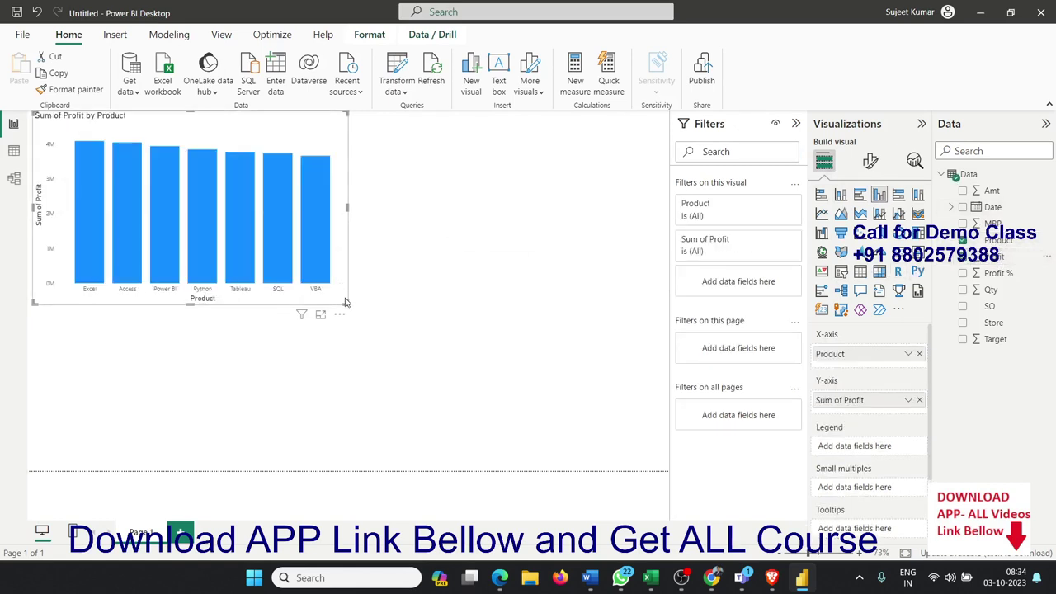
drag(345, 302, 466, 320)
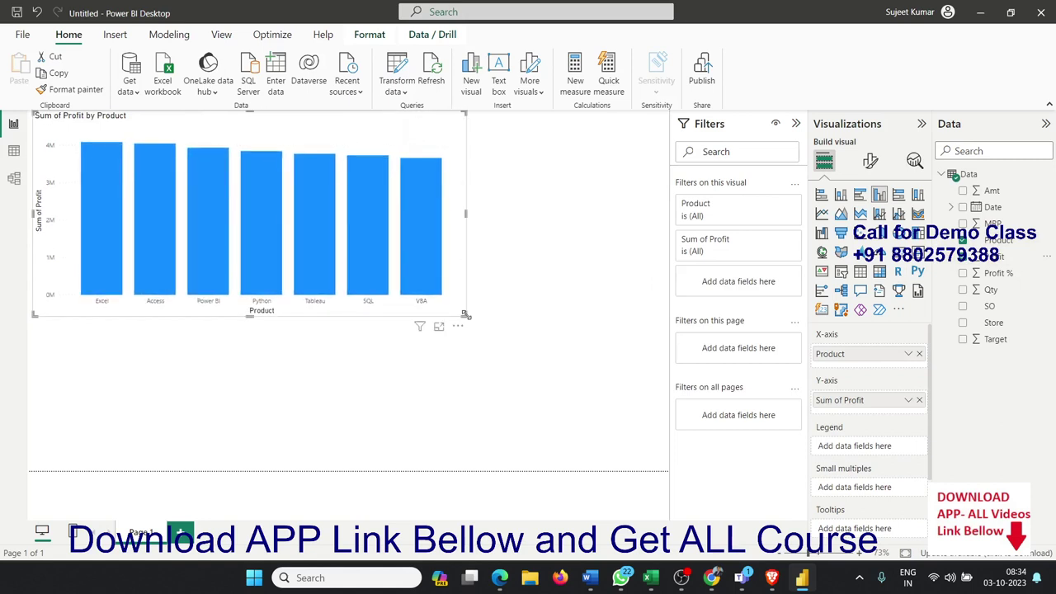
drag(465, 315, 452, 326)
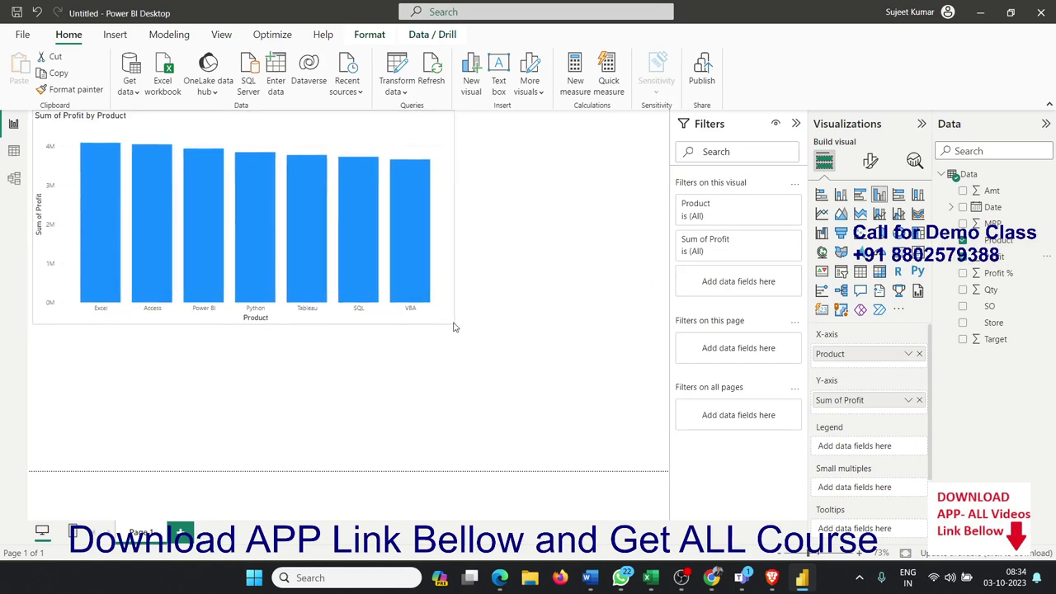
Place a slicer on the SO field at the upper right and bring up its format settings.
click(506, 366)
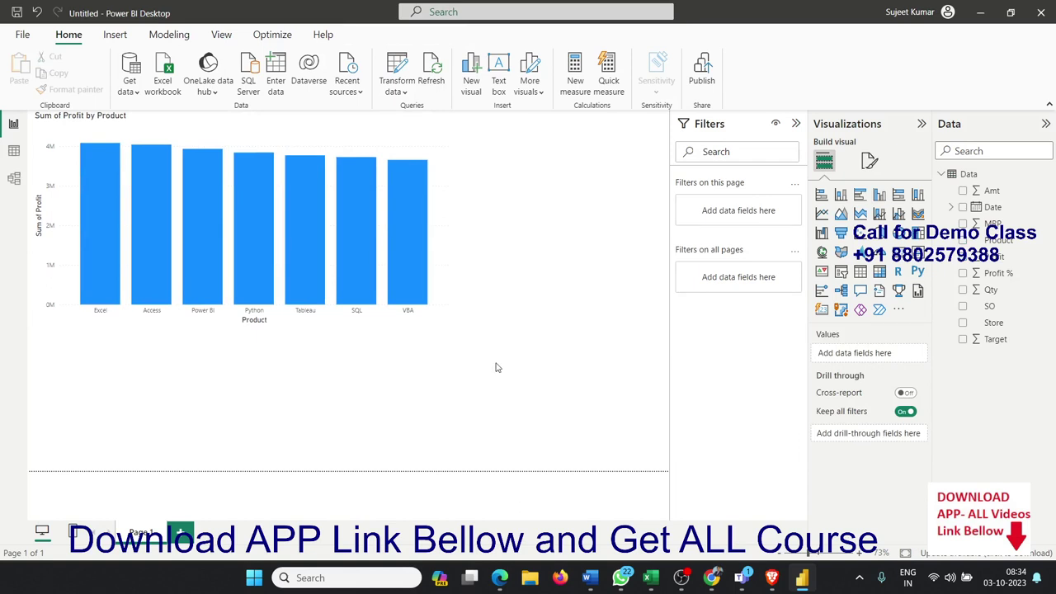
click(844, 275)
mouse_move(335, 376)
mouse_down()
mouse_move(553, 189)
mouse_move(330, 252)
mouse_move(510, 158)
mouse_up()
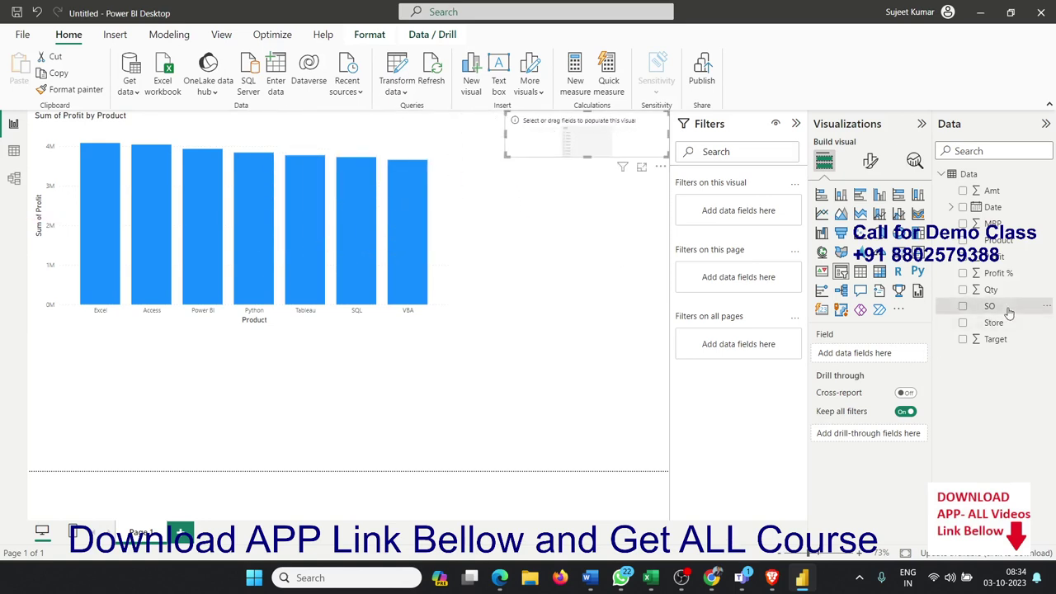
drag(1007, 307, 657, 150)
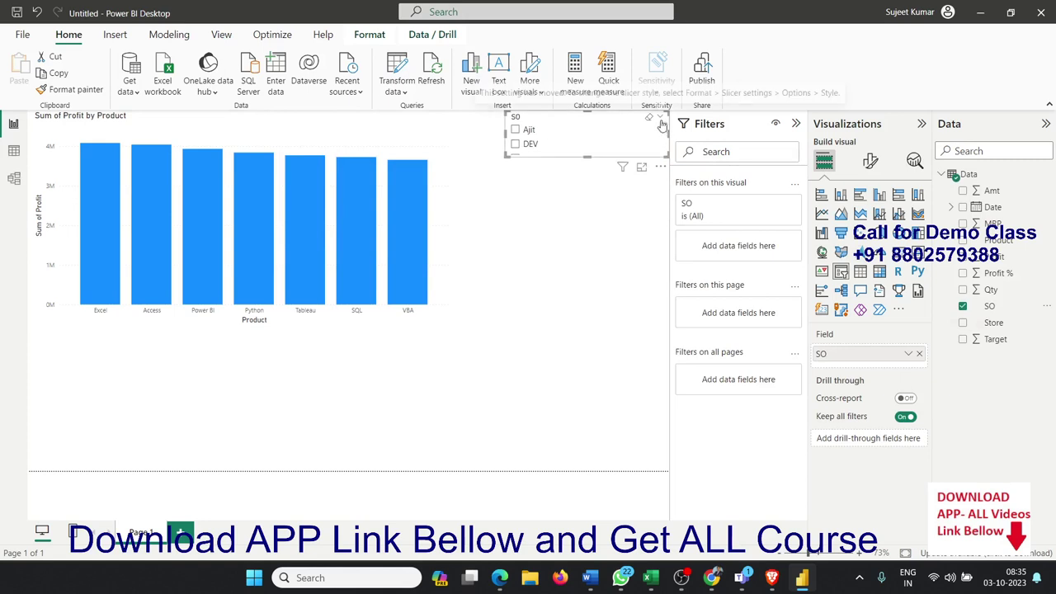
click(871, 161)
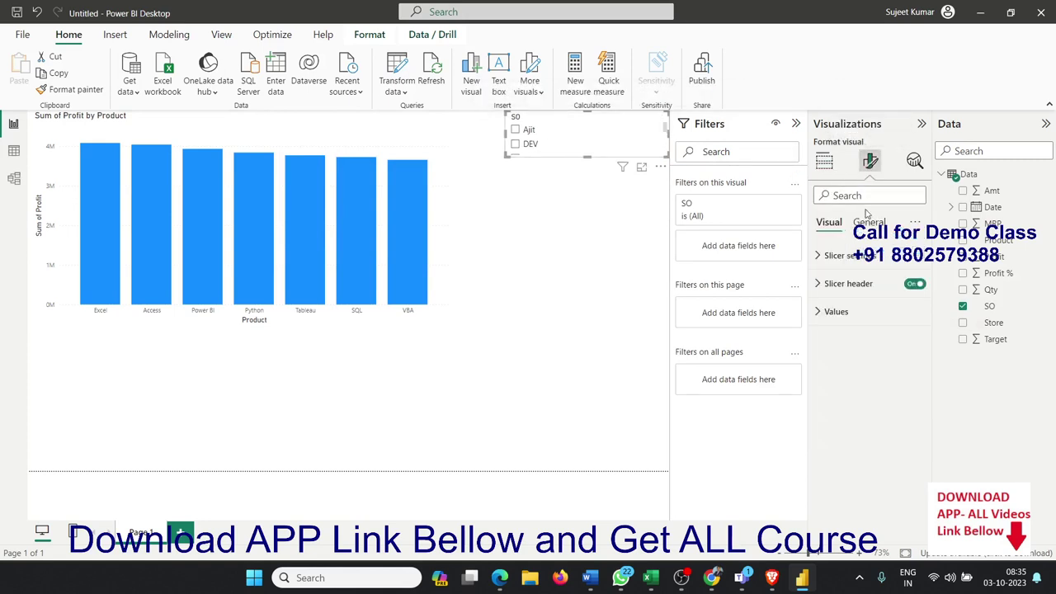
Change the SO slicer's style to Dropdown.
click(857, 258)
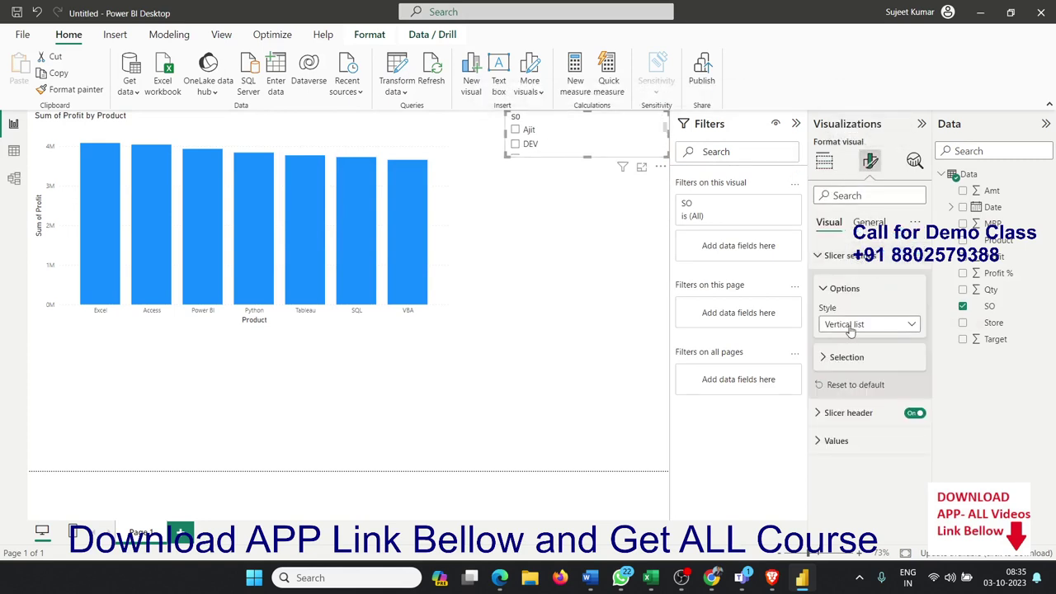
click(851, 326)
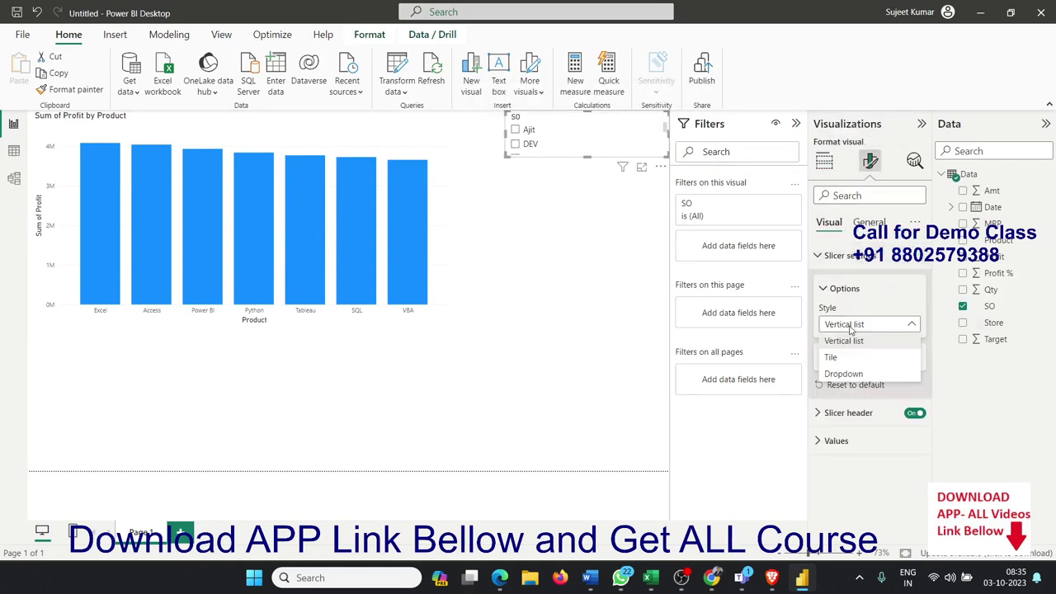
click(845, 376)
click(609, 218)
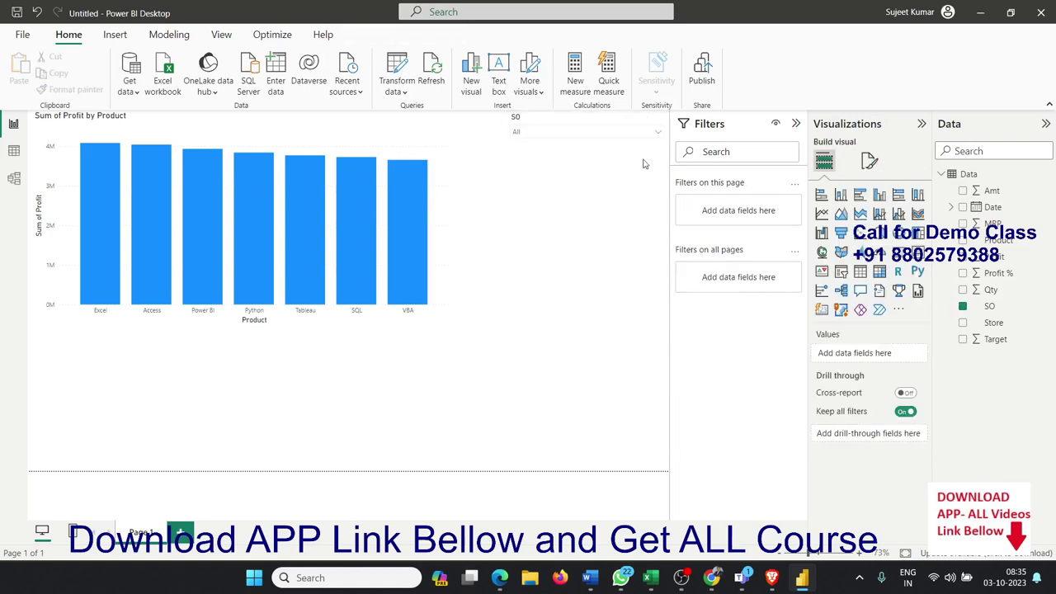
Filter the profit chart to different salespeople from the SO dropdown list.
click(656, 134)
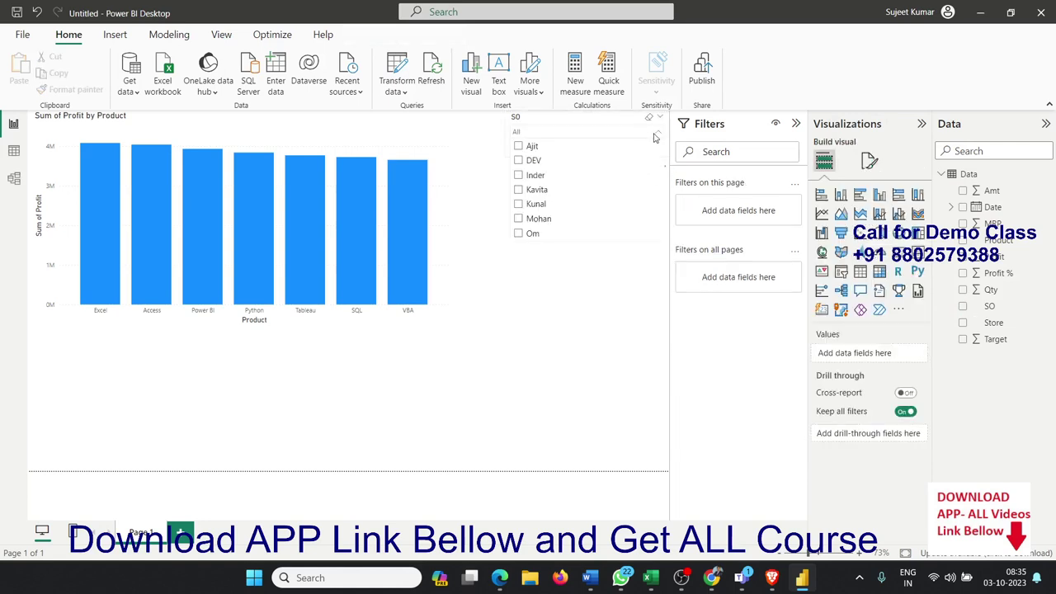
click(518, 147)
click(518, 161)
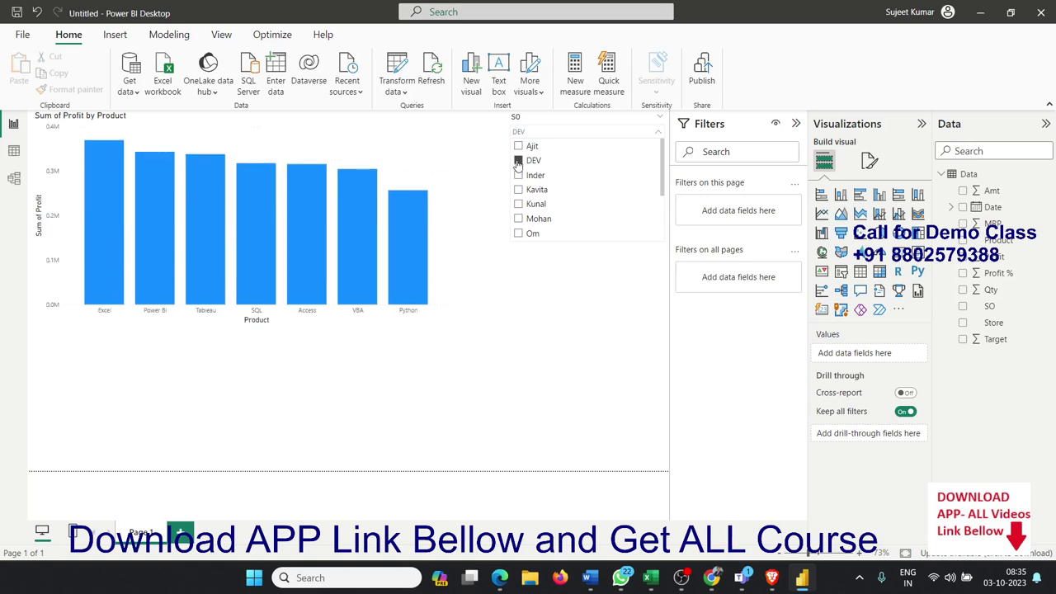
click(517, 175)
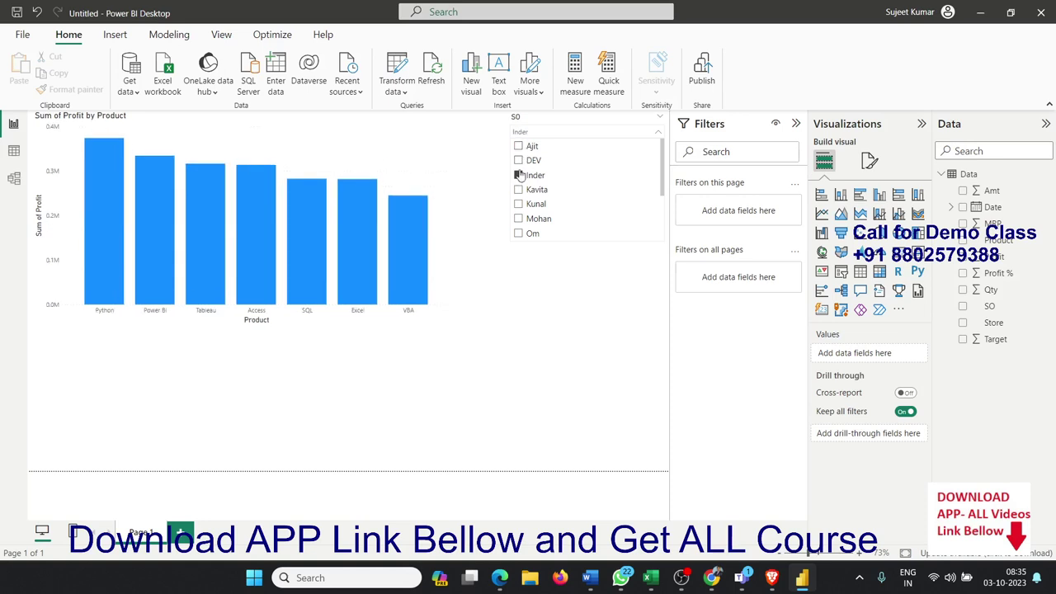
click(519, 204)
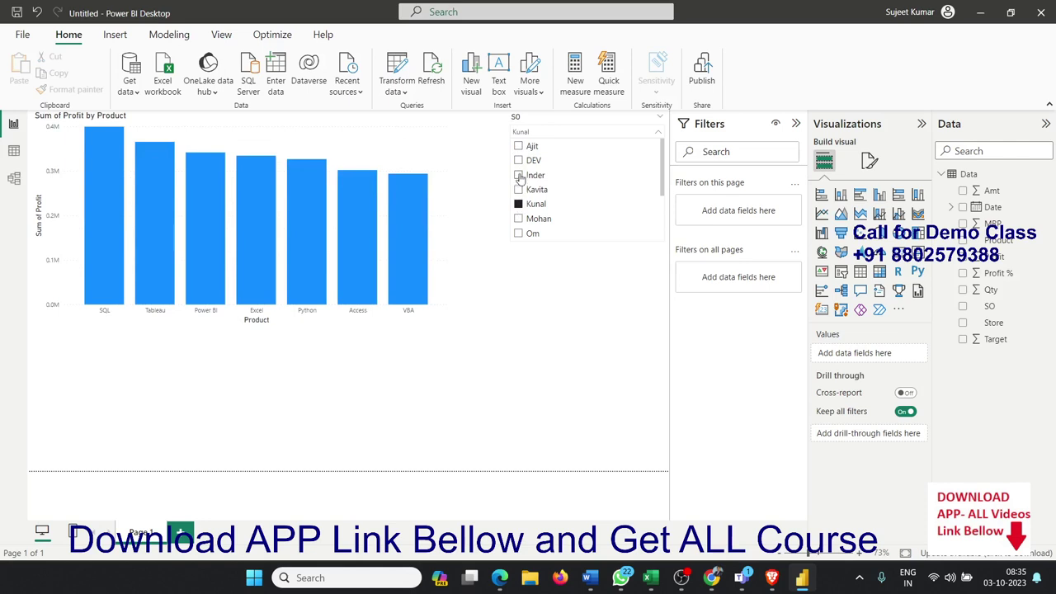
click(519, 175)
click(519, 146)
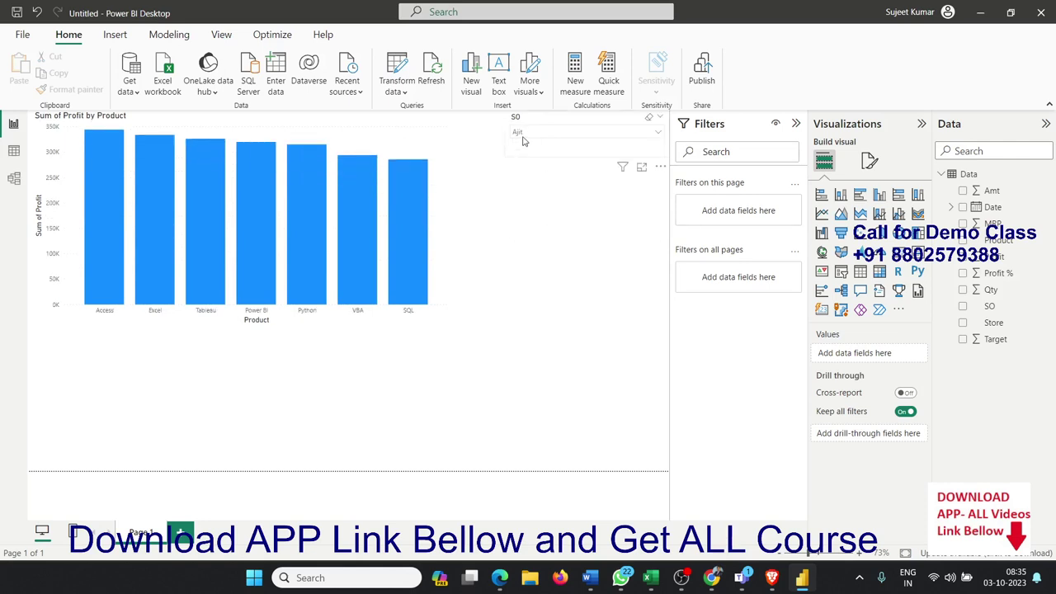
Clear the chosen salesperson so the slicer shows All, then select the slicer.
click(521, 136)
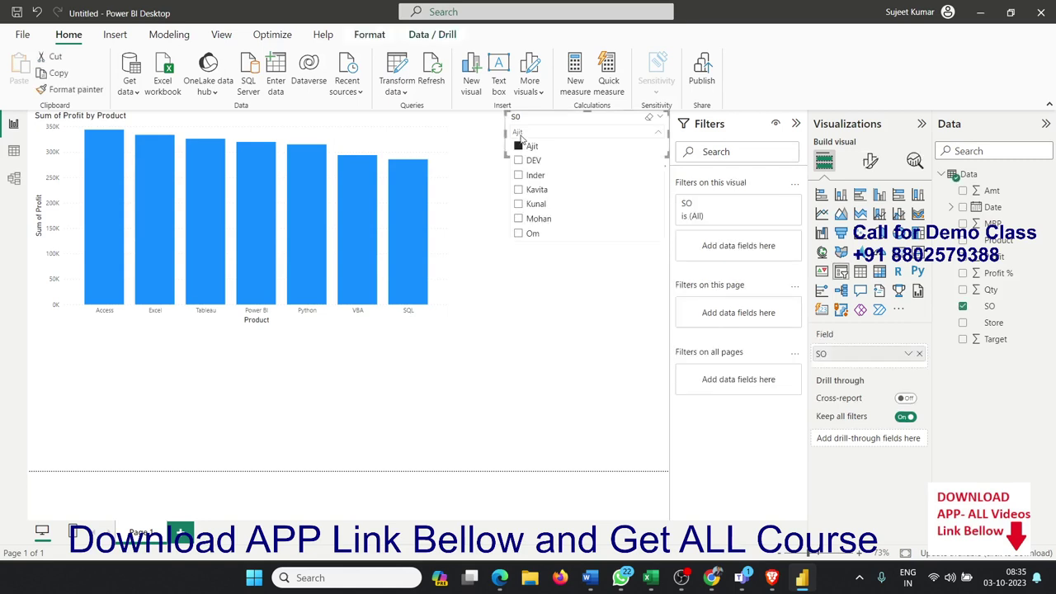
click(518, 146)
click(552, 301)
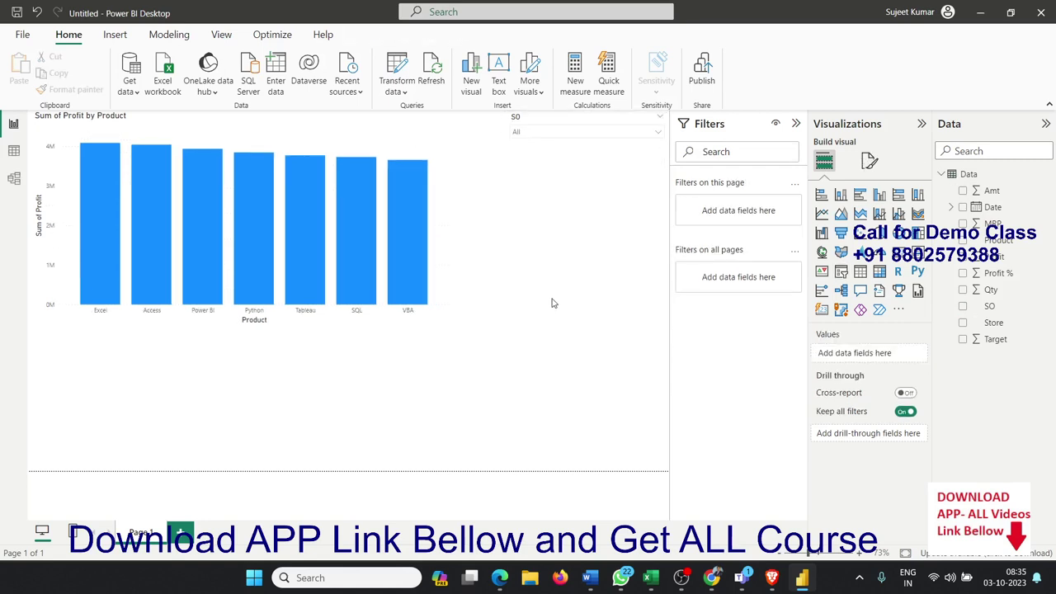
click(550, 123)
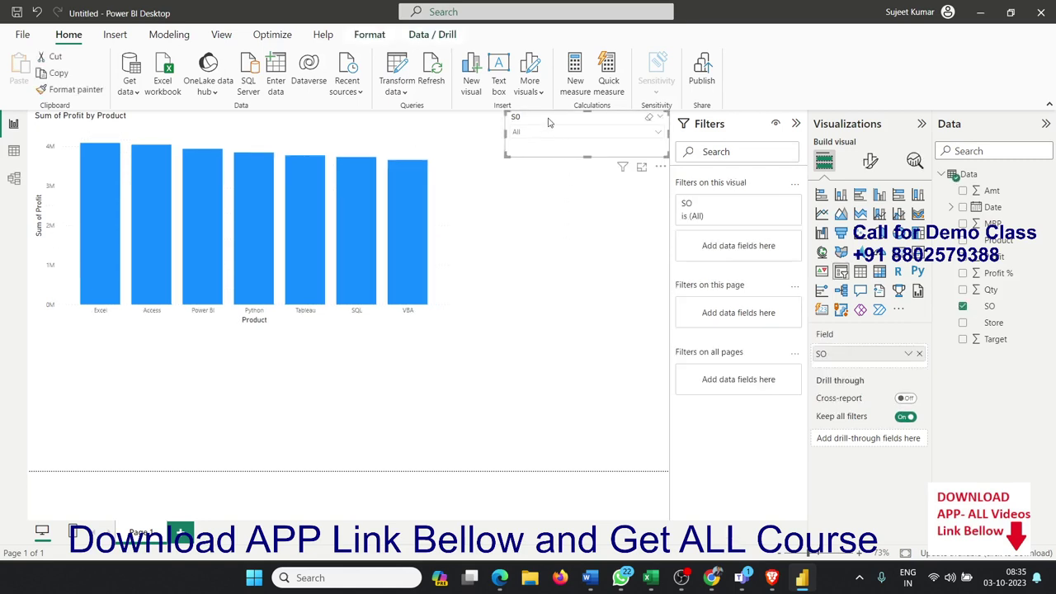
Delete the SO slicer and rename Page 1 to 'aut'.
key(Delete)
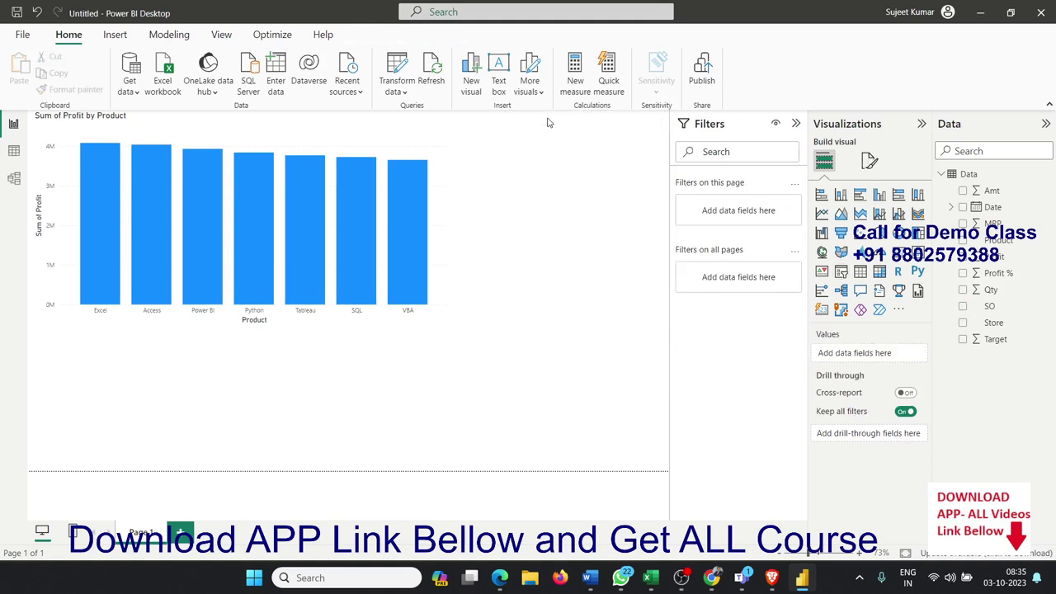
double_click(141, 541)
text(aut)
key(Return)
double_click(137, 533)
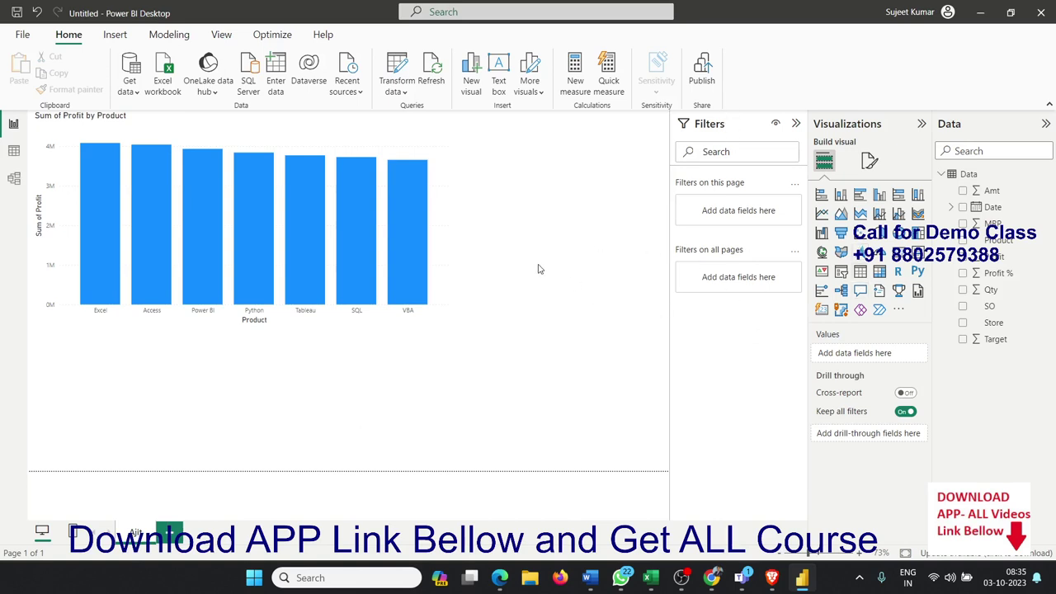
Add a basic SO filter to the profit chart limited to the first salesperson, then collapse Filters.
click(444, 249)
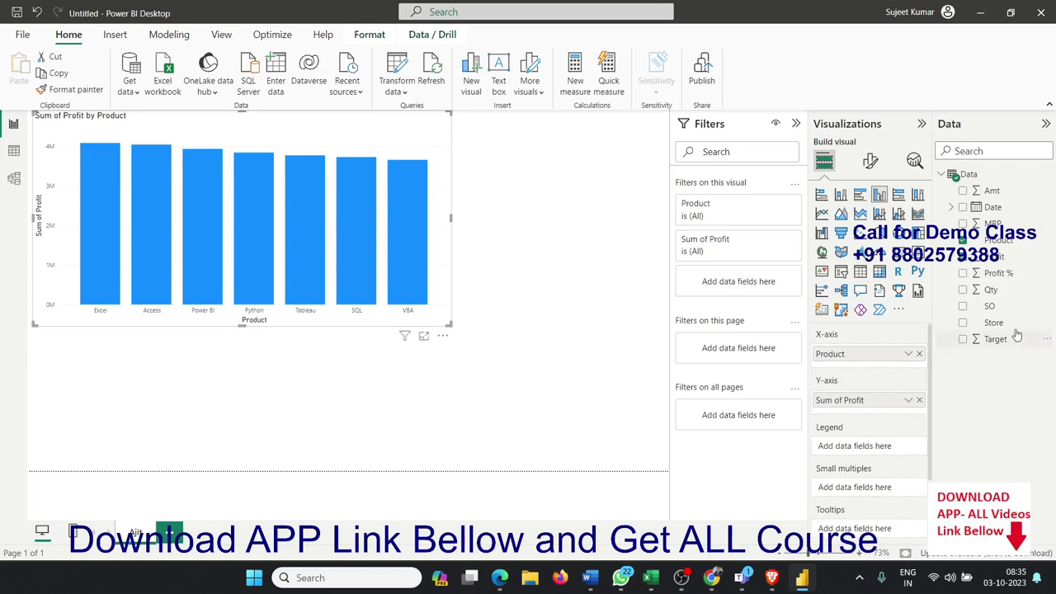
mouse_move(991, 306)
mouse_down()
mouse_move(841, 311)
mouse_move(761, 294)
mouse_up()
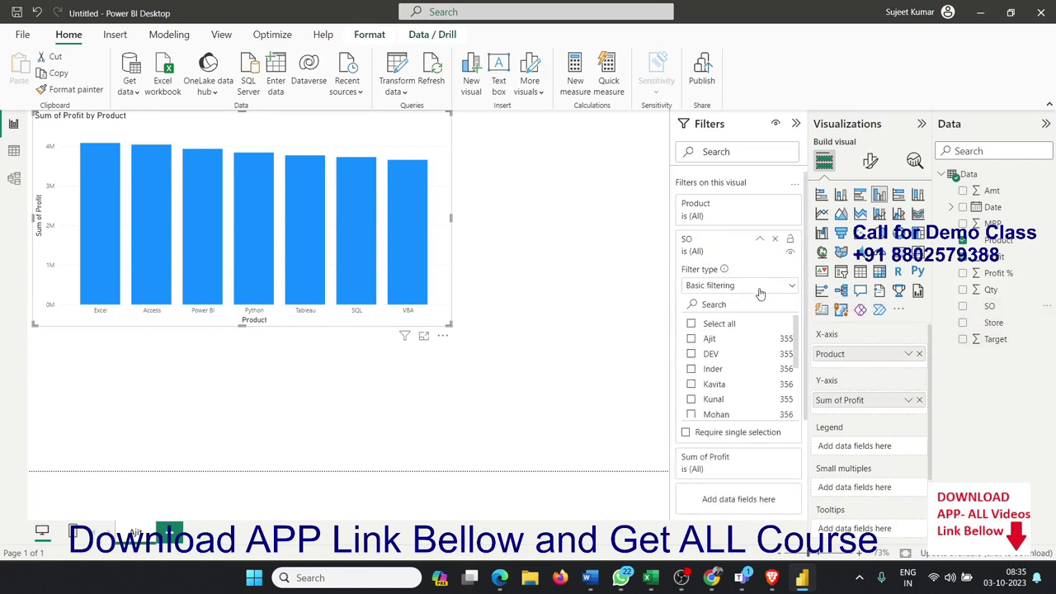
click(726, 289)
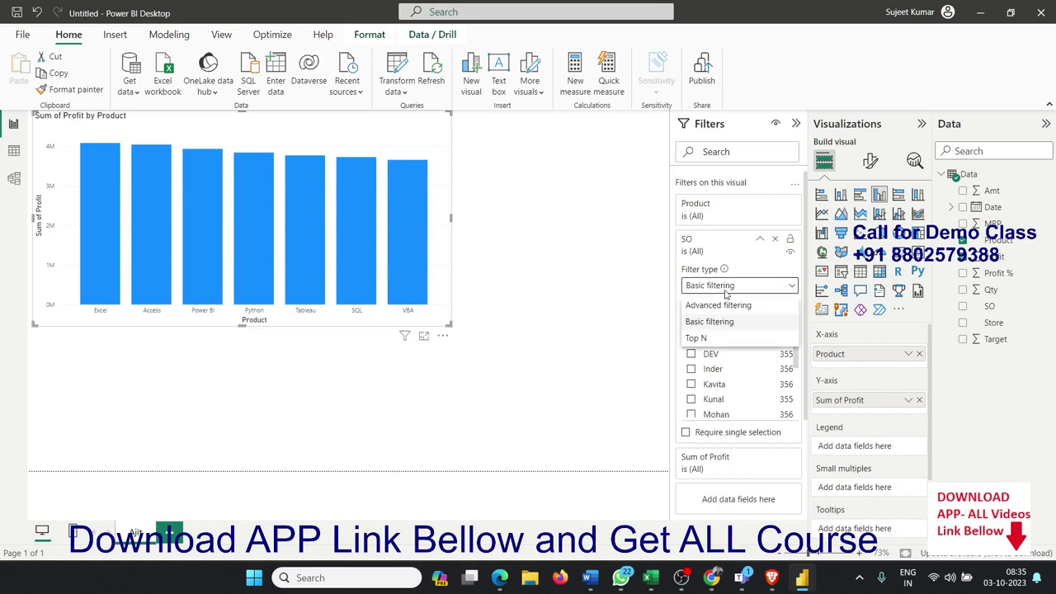
click(726, 322)
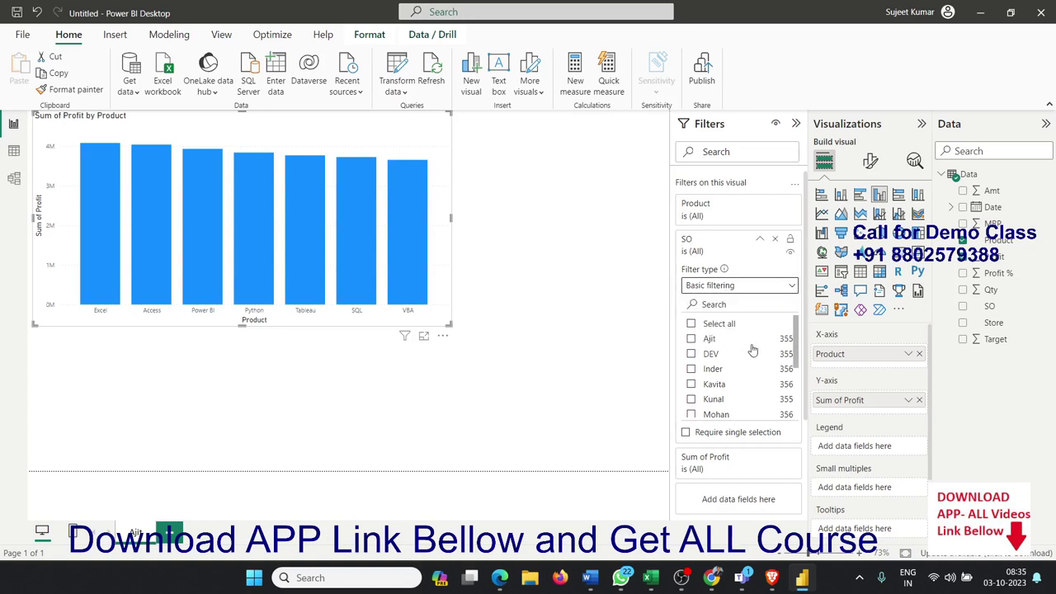
click(691, 339)
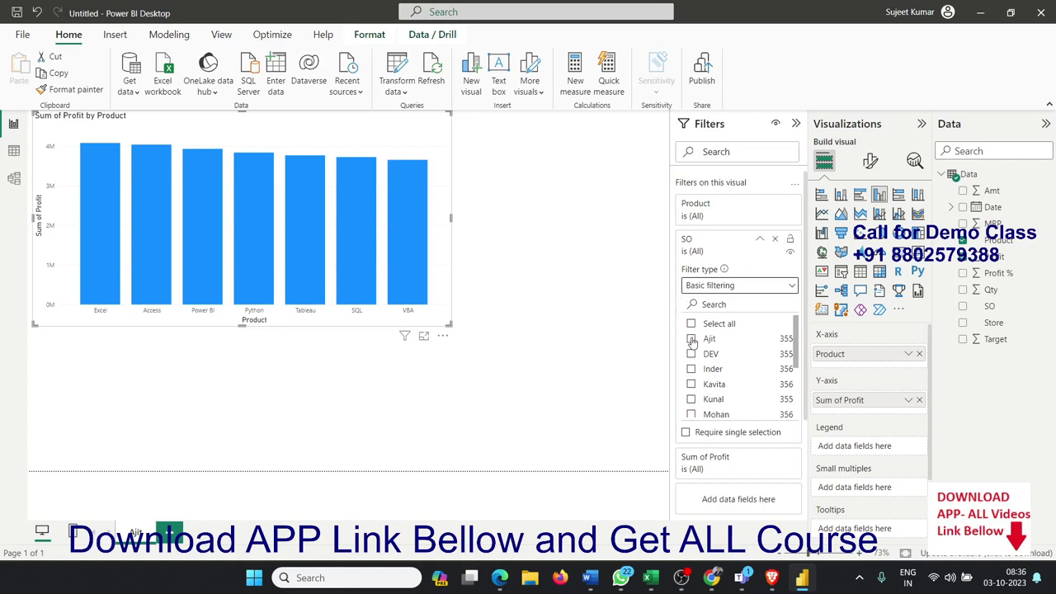
click(576, 330)
click(797, 124)
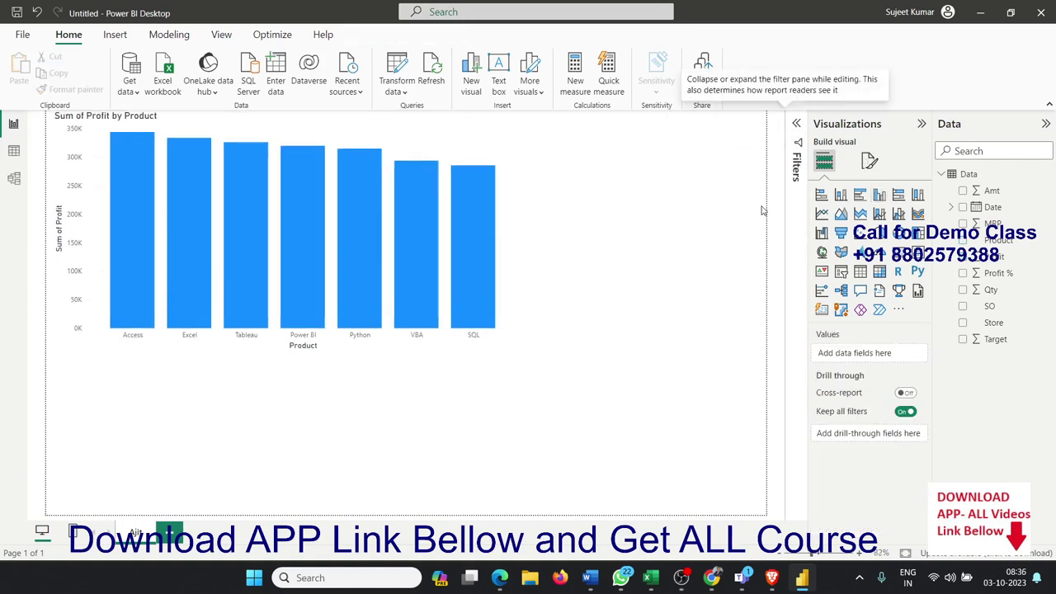
mouse_move(443, 212)
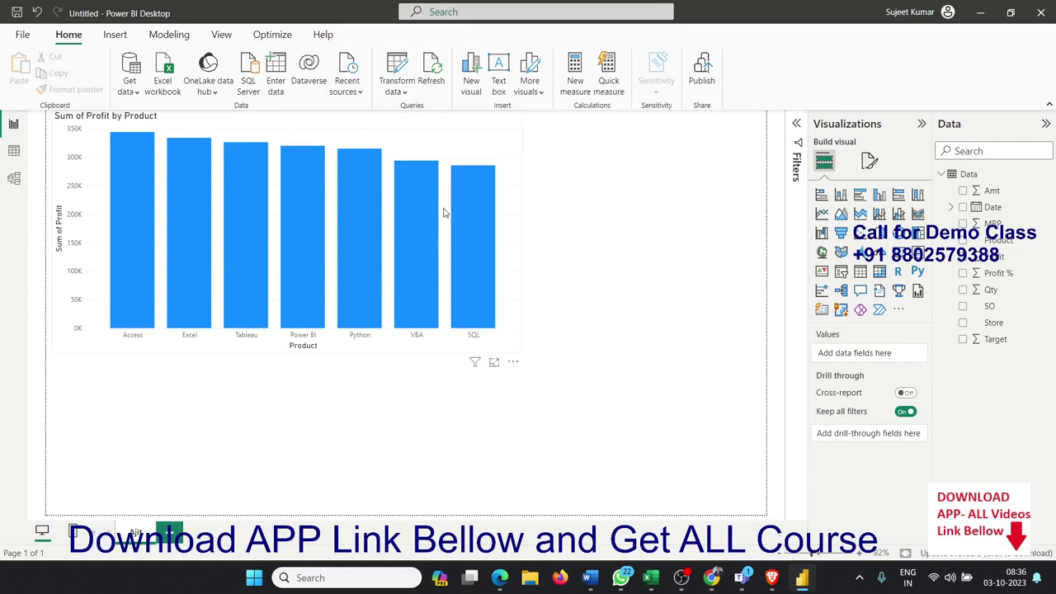
Check the filtered chart, then switch over to the web browser.
click(476, 132)
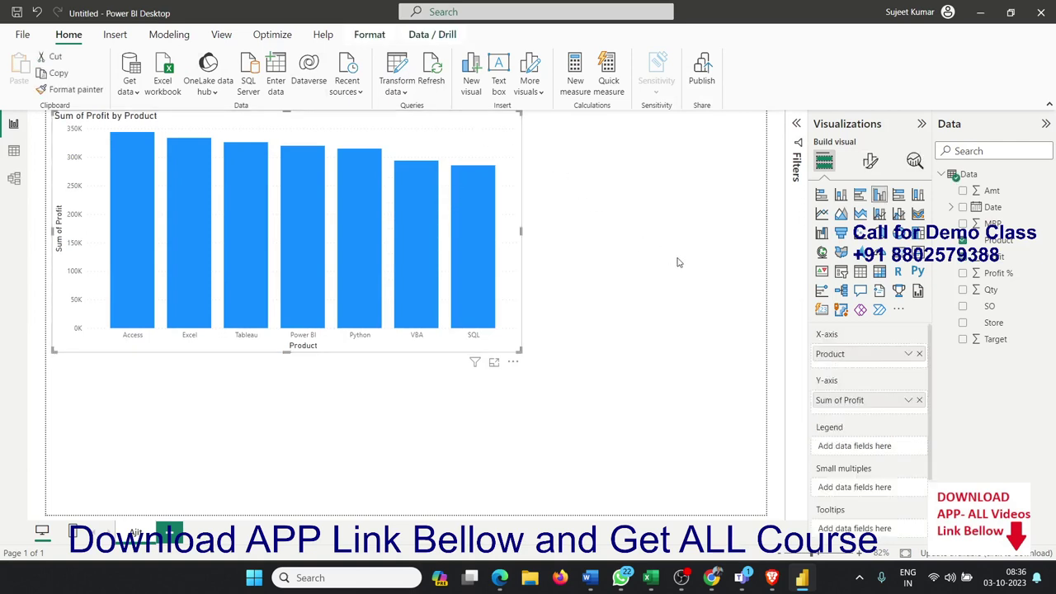
click(623, 283)
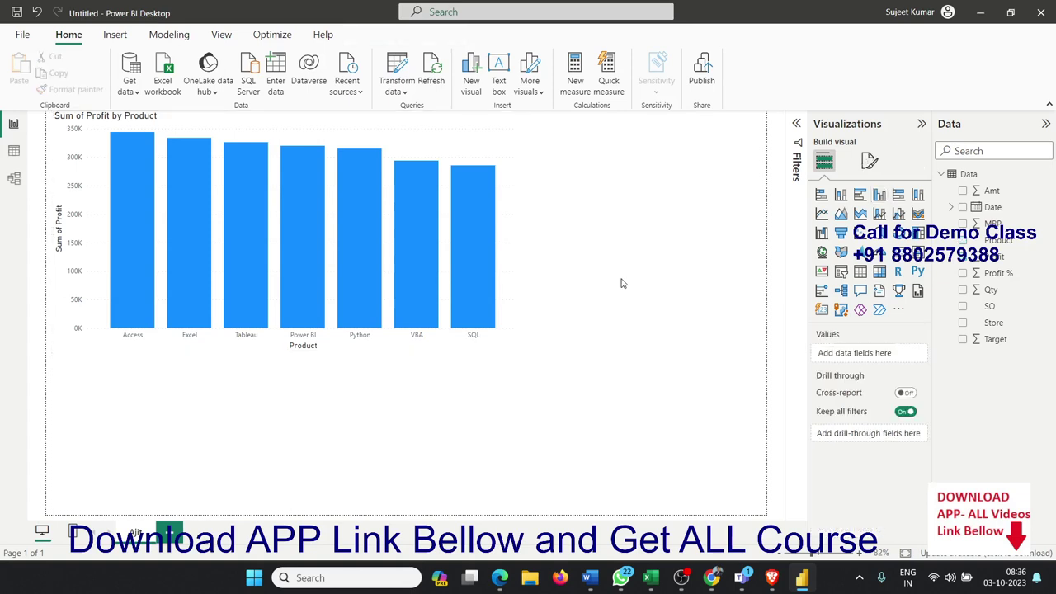
click(500, 578)
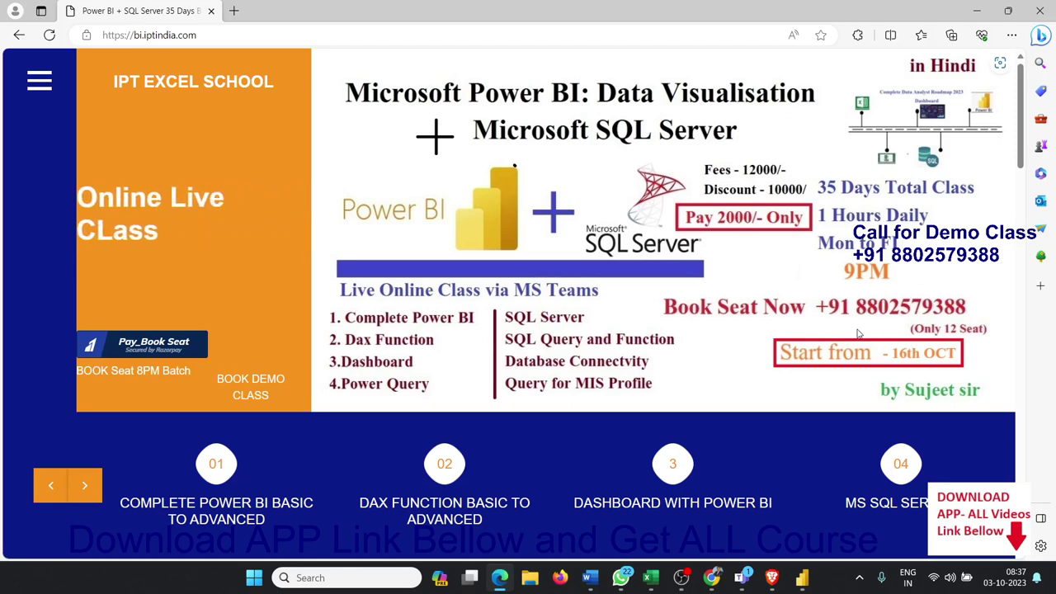
click(169, 350)
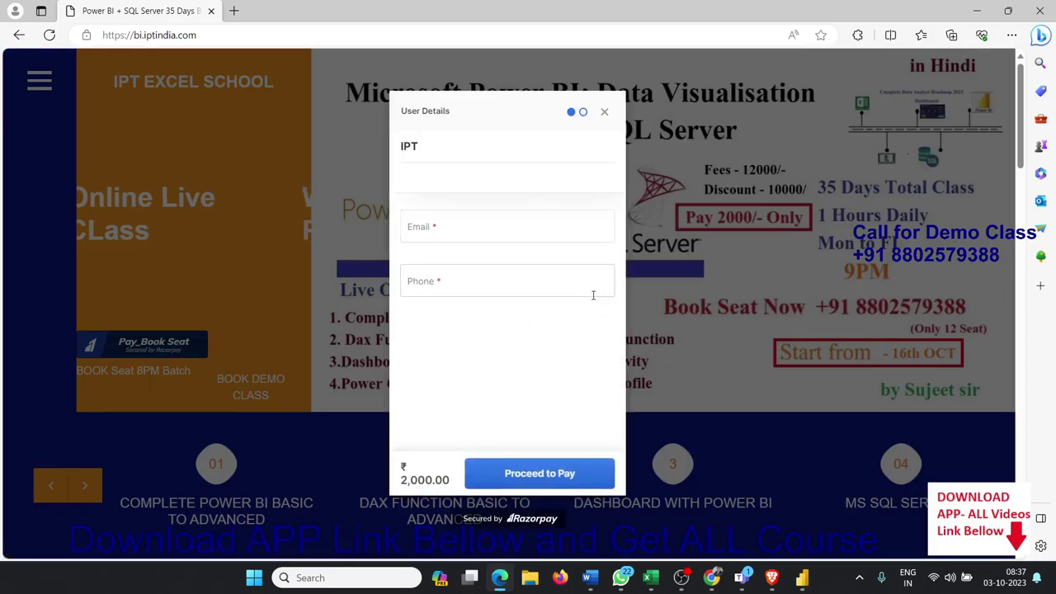
click(603, 114)
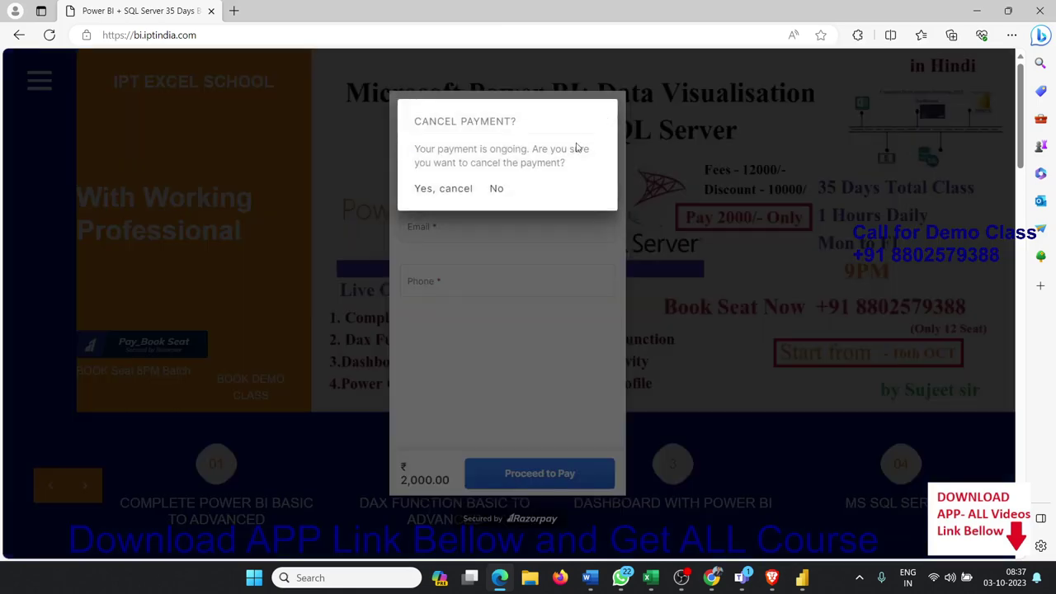
click(438, 190)
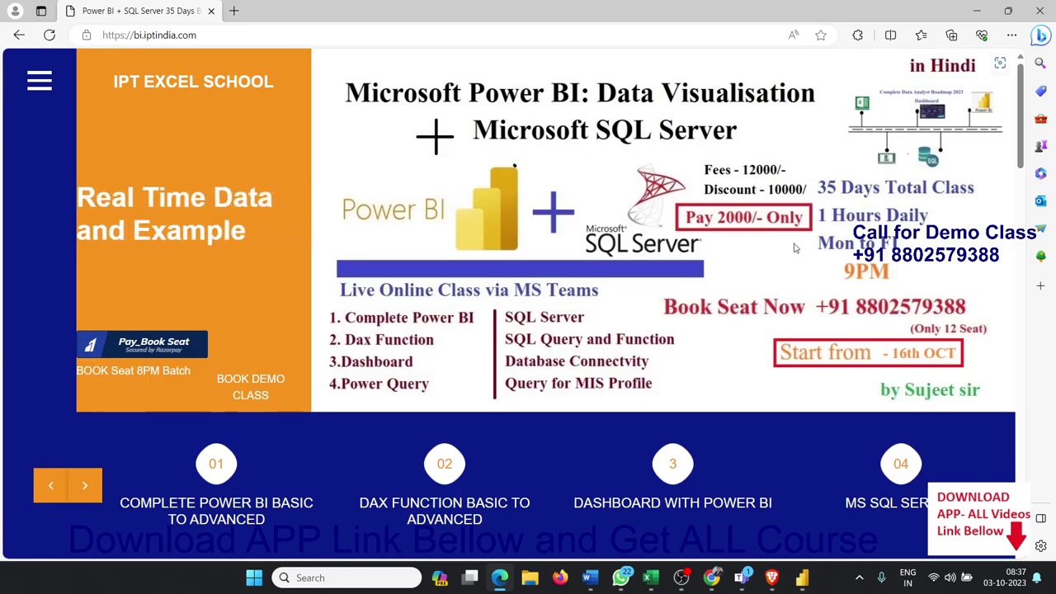
click(157, 37)
double_click(157, 37)
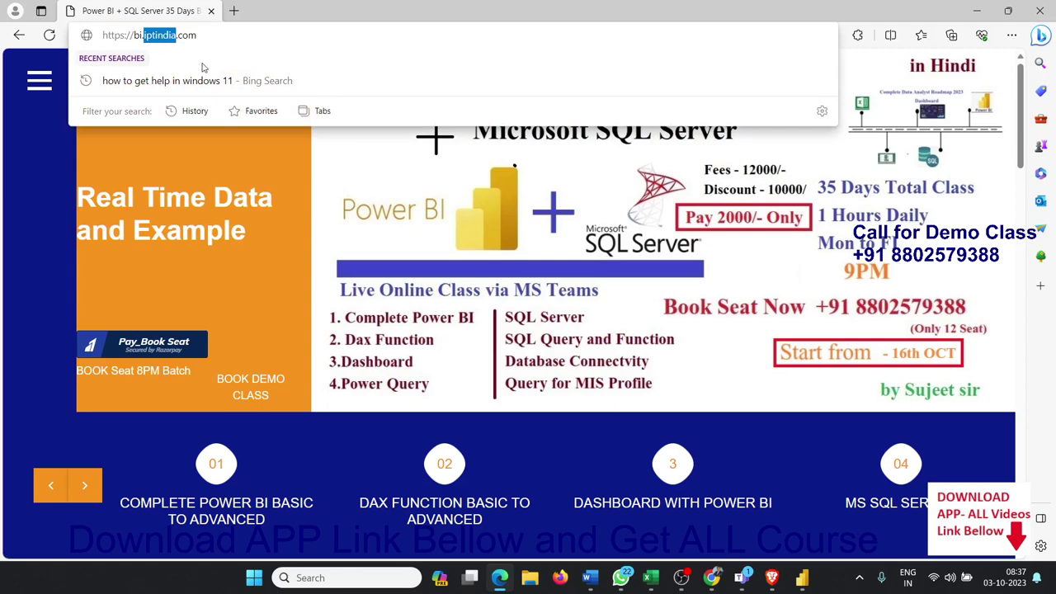
click(213, 38)
double_click(213, 38)
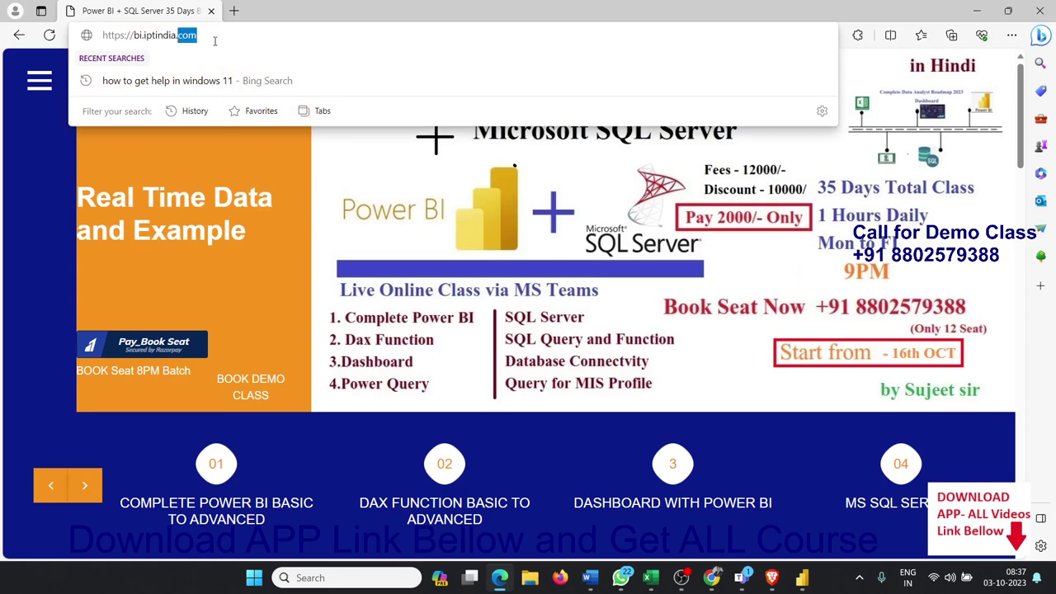